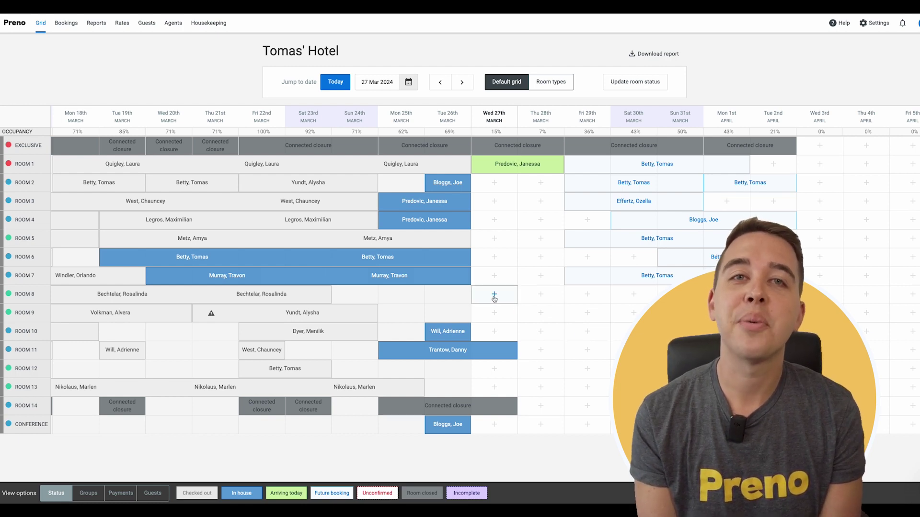
Open the Help Centre, search its articles for "Surge Pricing" and look through the results
left_click(839, 28)
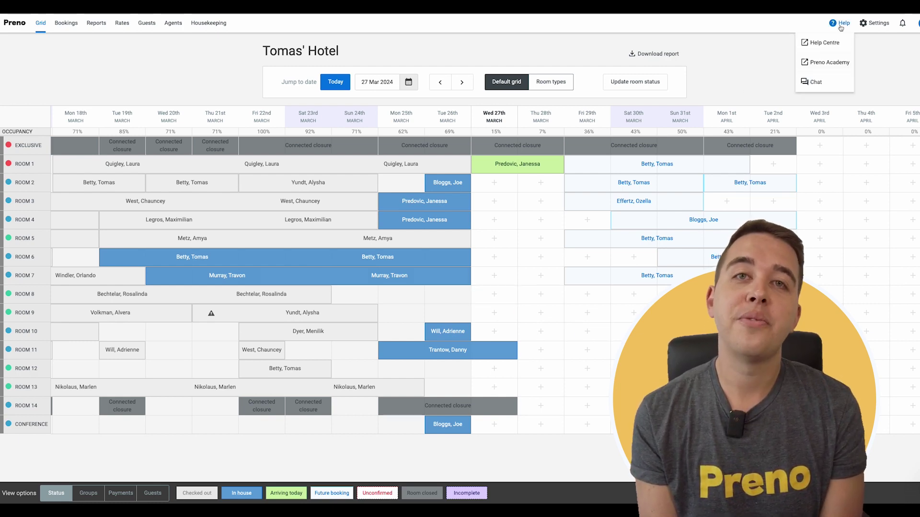
left_click(820, 43)
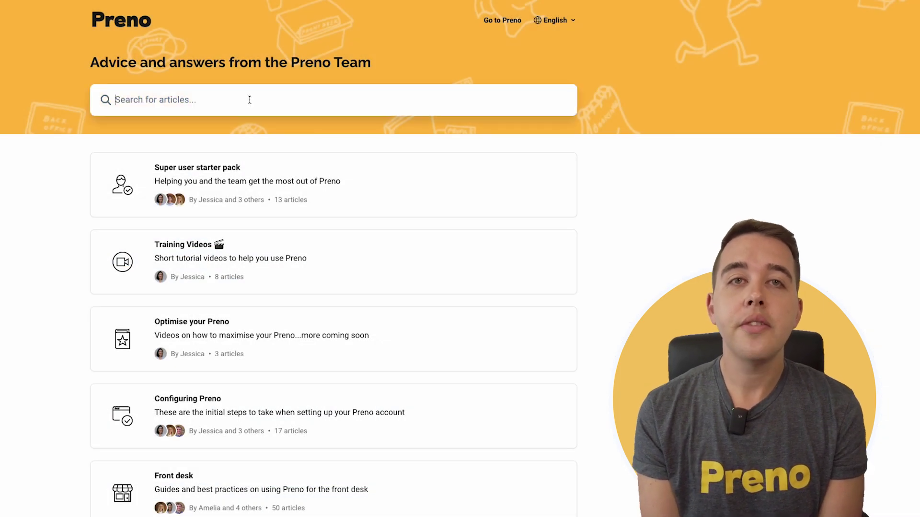
type("Surge Pricing")
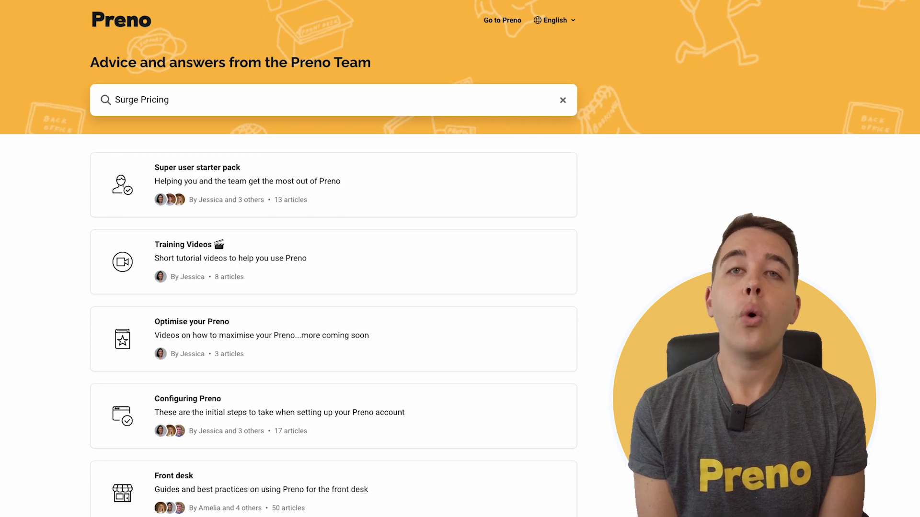
key("Return")
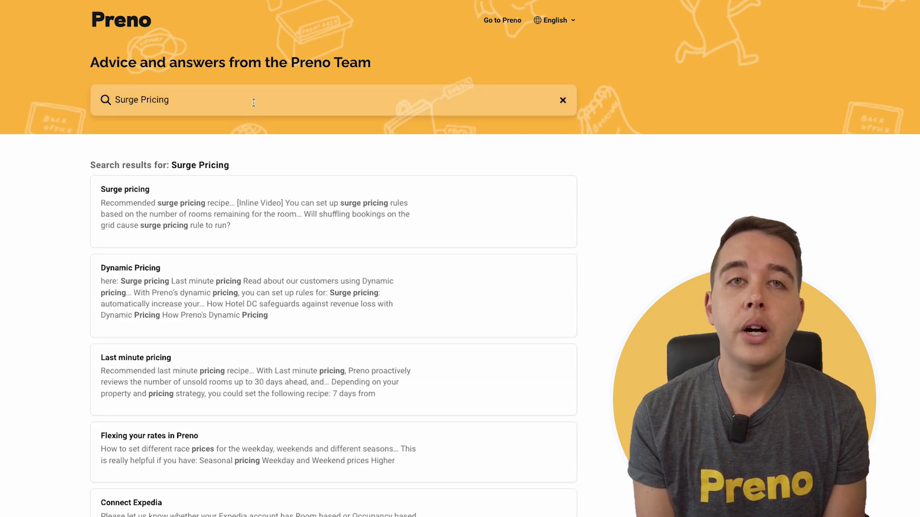
scroll(319, 308, "down", 2)
scroll(320, 309, "down", 5)
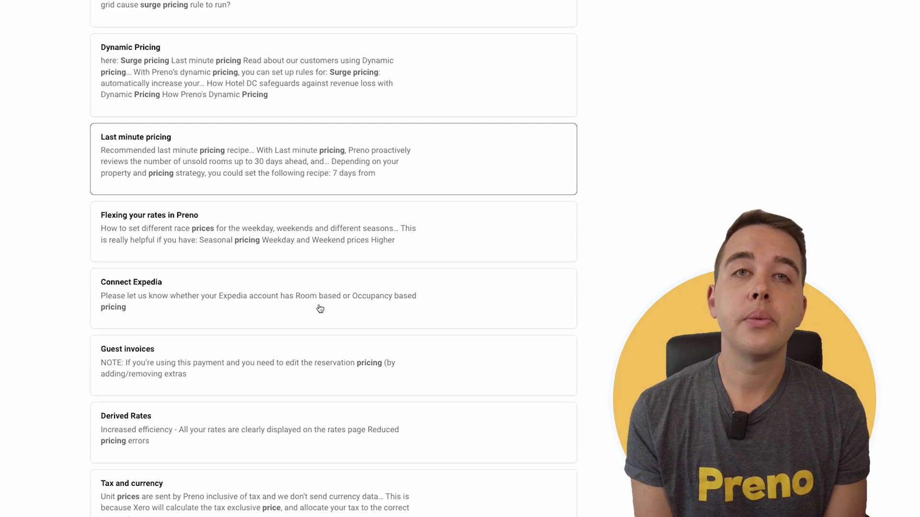
scroll(320, 309, "up", 4)
scroll(320, 309, "up", 3)
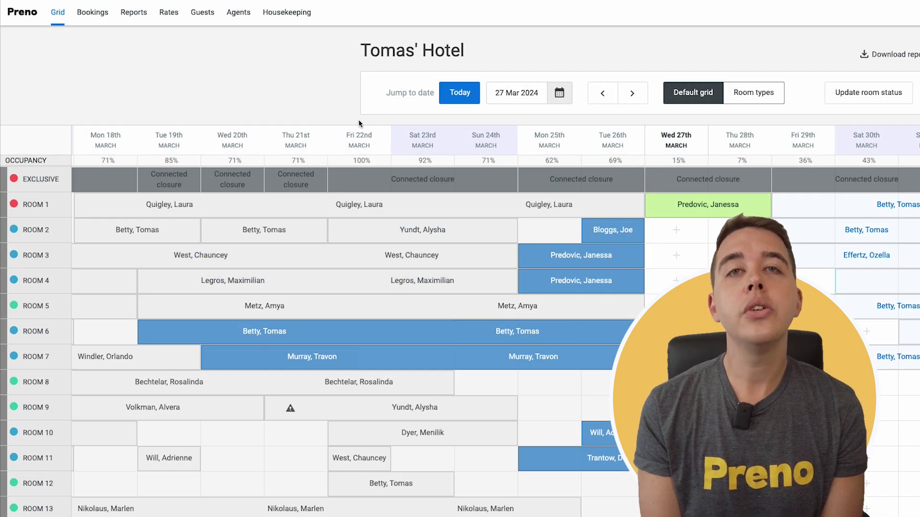
Open dynamic pricing for the rates, view the details of the One/Two Bedroom surge pricing rule, and return to the overview
left_click(168, 12)
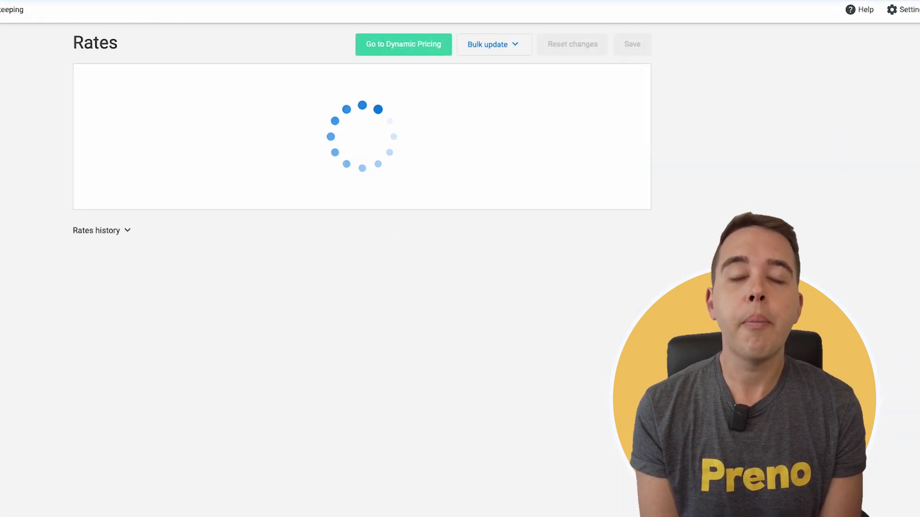
left_click(376, 43)
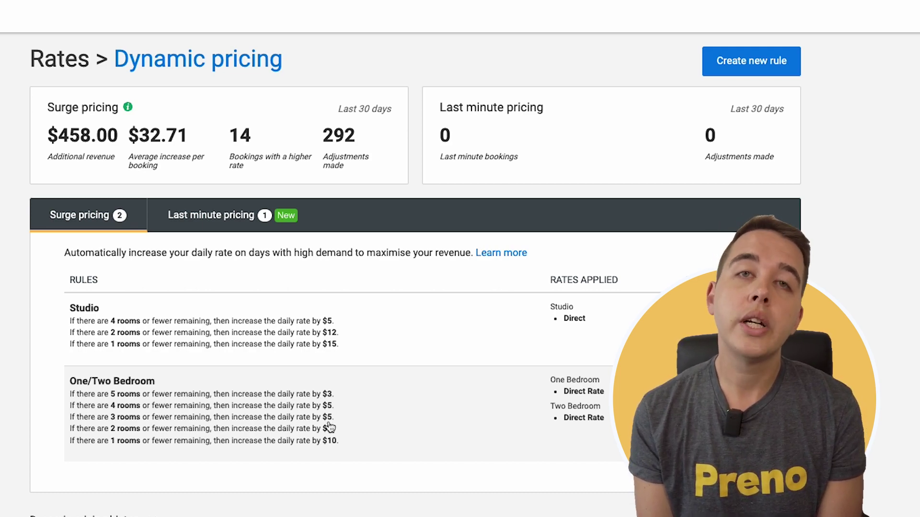
left_click_drag(328, 417, 336, 417)
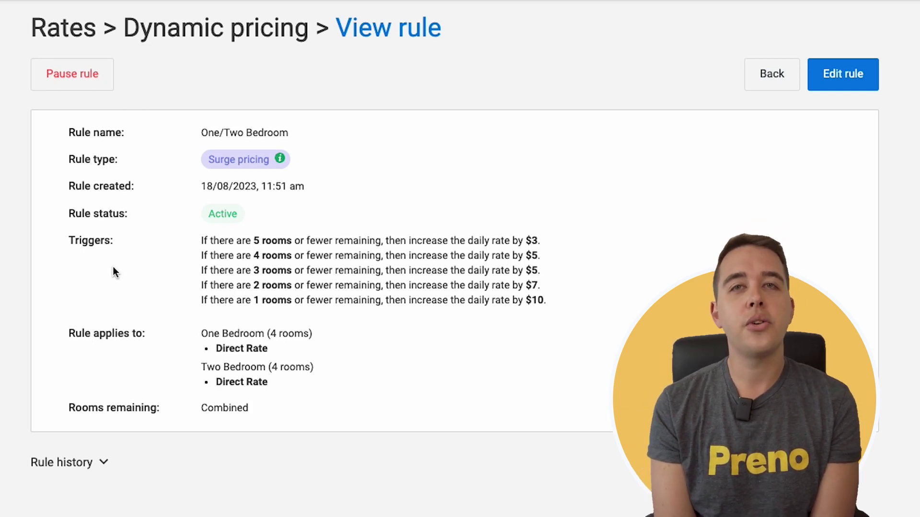
left_click(216, 27)
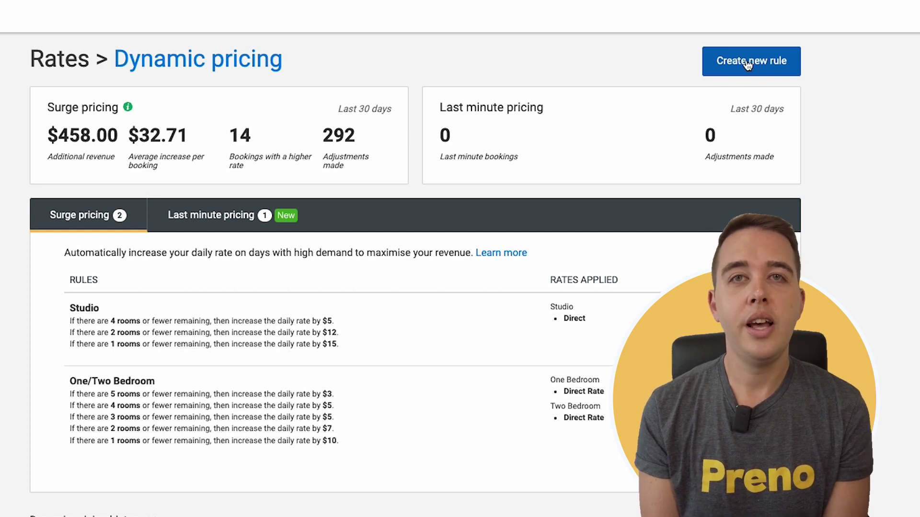
Start a new dynamic pricing rule of the Surge pricing type and review its trigger, rate selection and rooms remaining settings
left_click(748, 64)
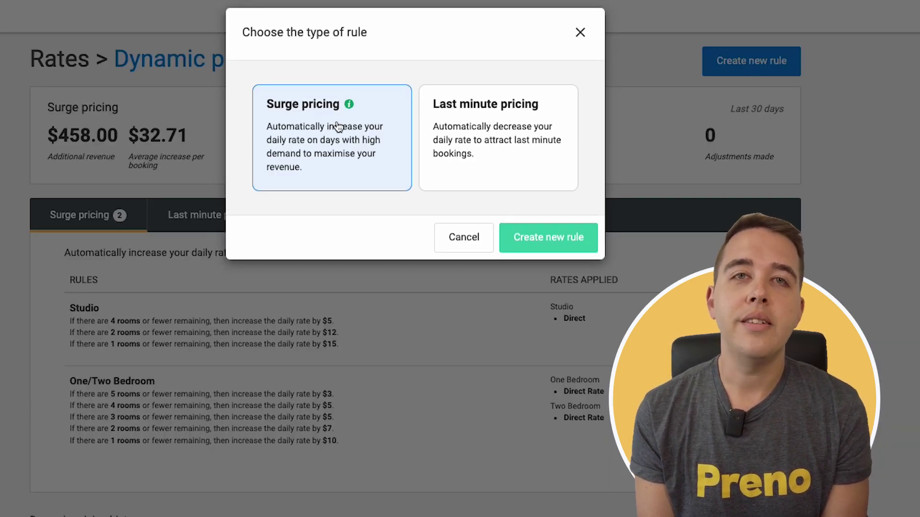
left_click(531, 238)
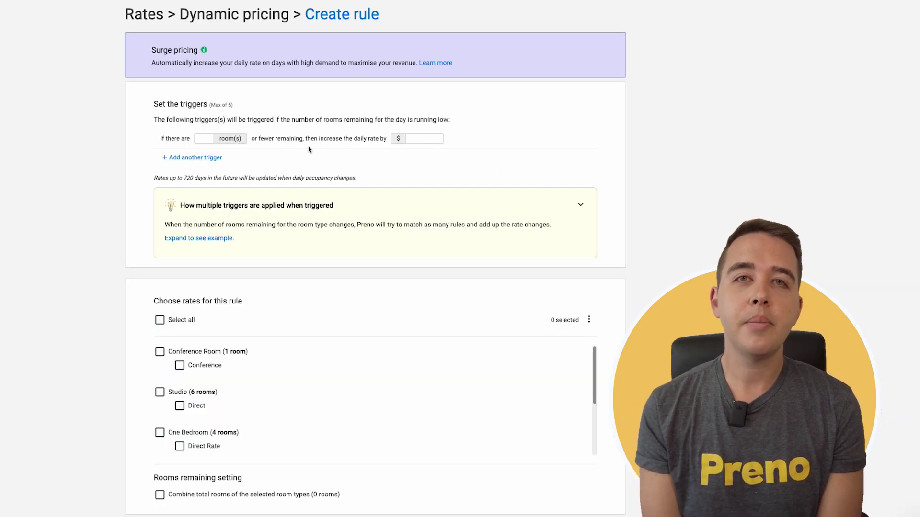
scroll(296, 182, "down", 2)
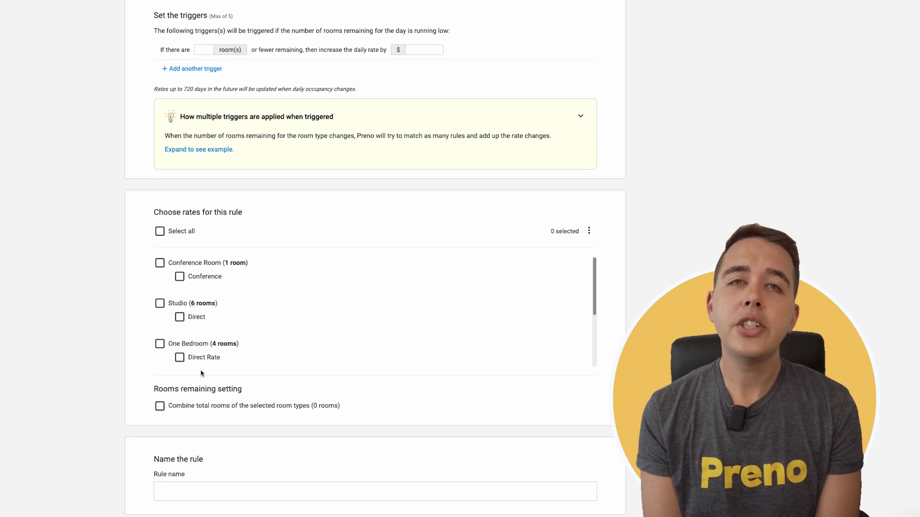
scroll(209, 329, "down", 1)
scroll(209, 329, "down", 2)
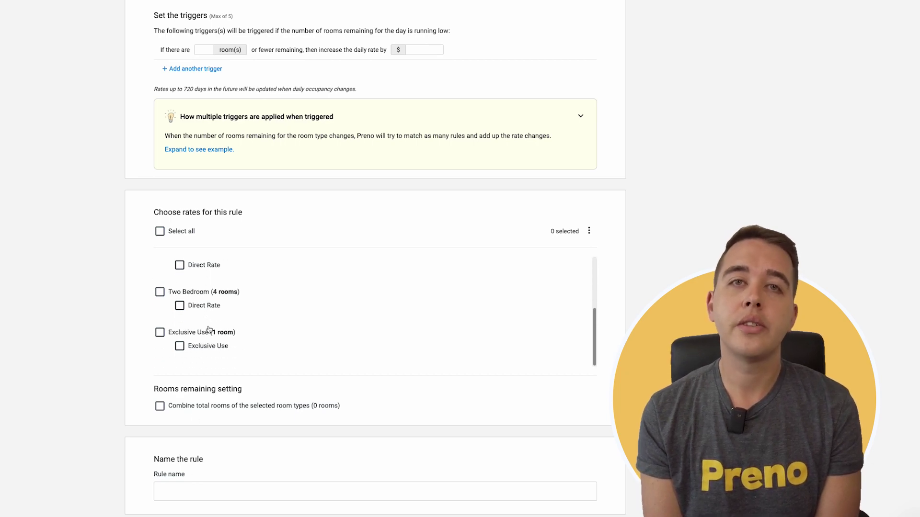
scroll(268, 83, "up", 2)
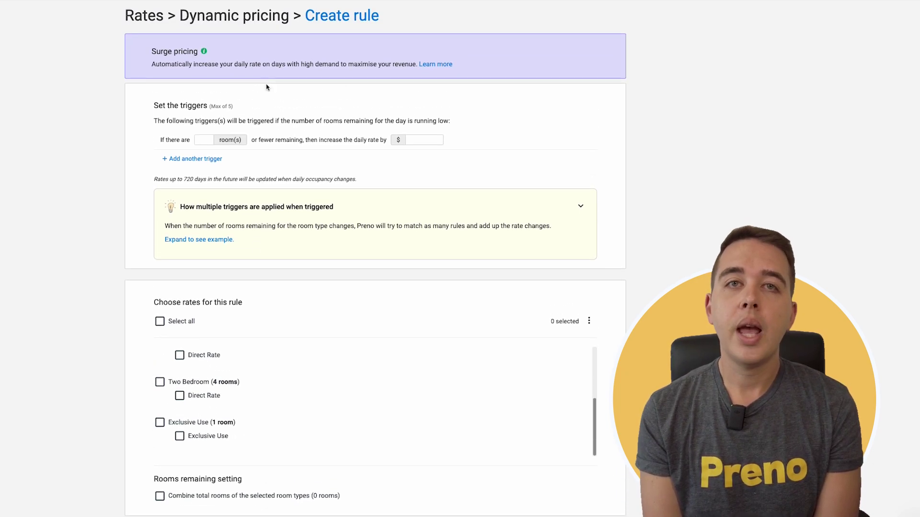
Expand the example of how multiple triggers are applied and highlight its text for reading
left_click(215, 244)
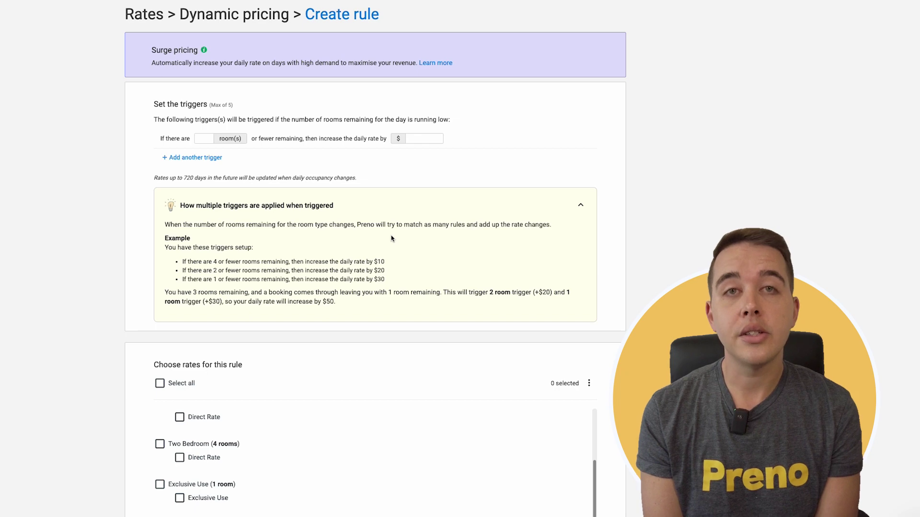
scroll(391, 238, "down", 1)
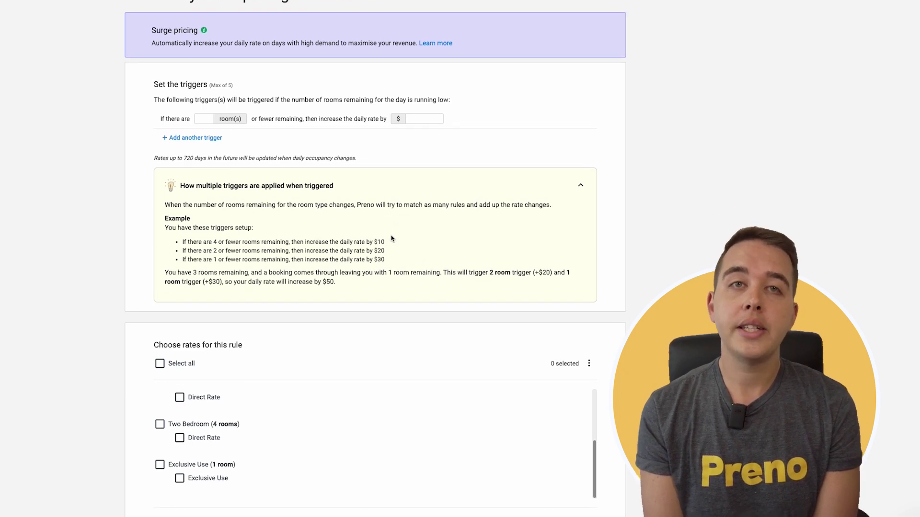
scroll(391, 238, "up", 1)
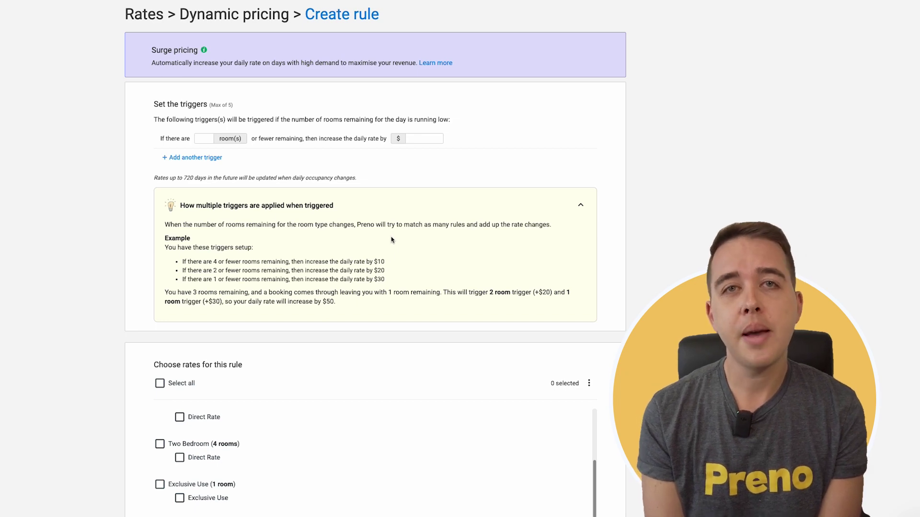
left_click_drag(342, 304, 162, 243)
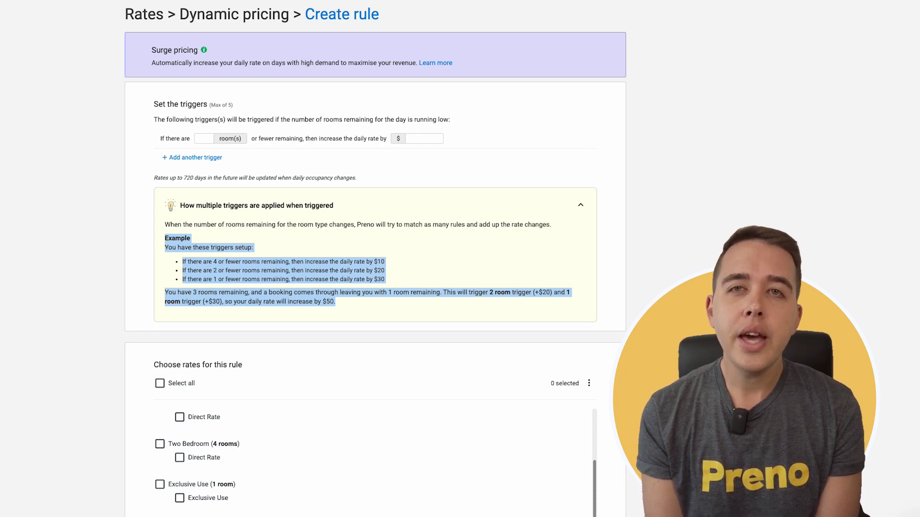
left_click(162, 243)
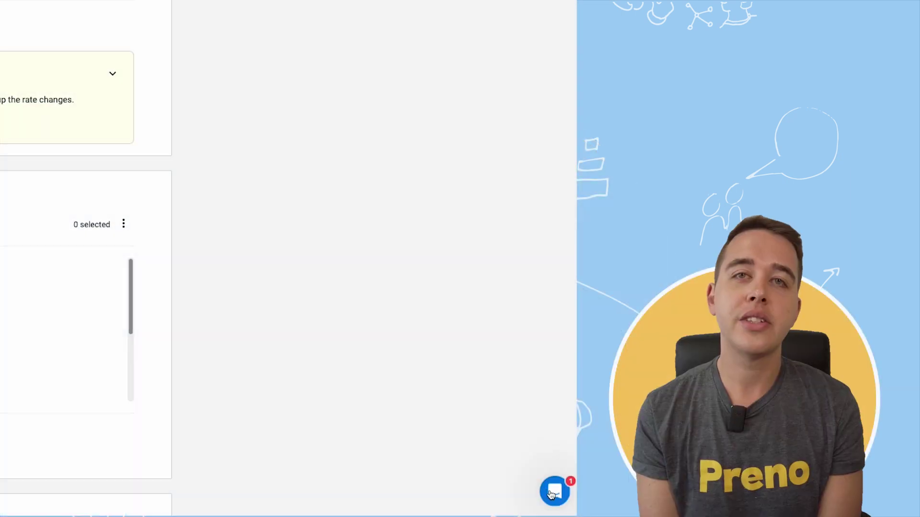
Open the support chat and send the bot a new question: "Can you help me with surge pricing?"
left_click(554, 492)
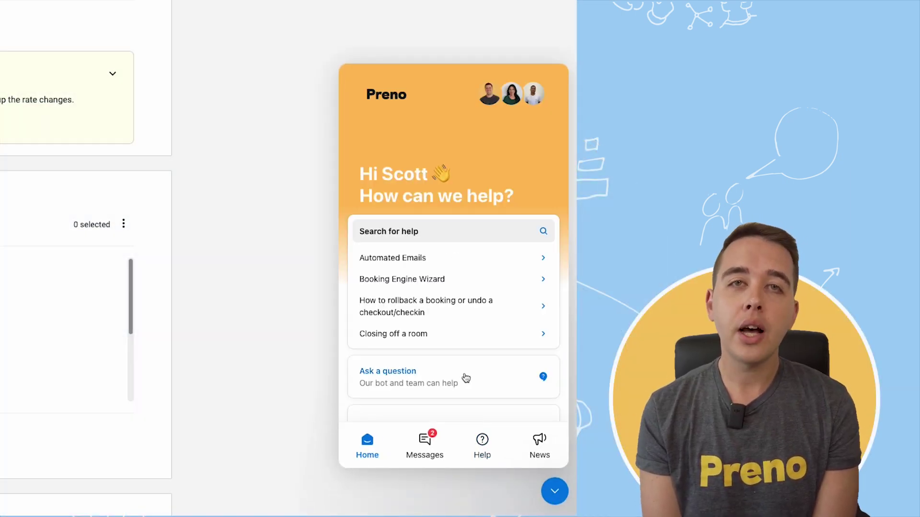
scroll(465, 379, "down", 3)
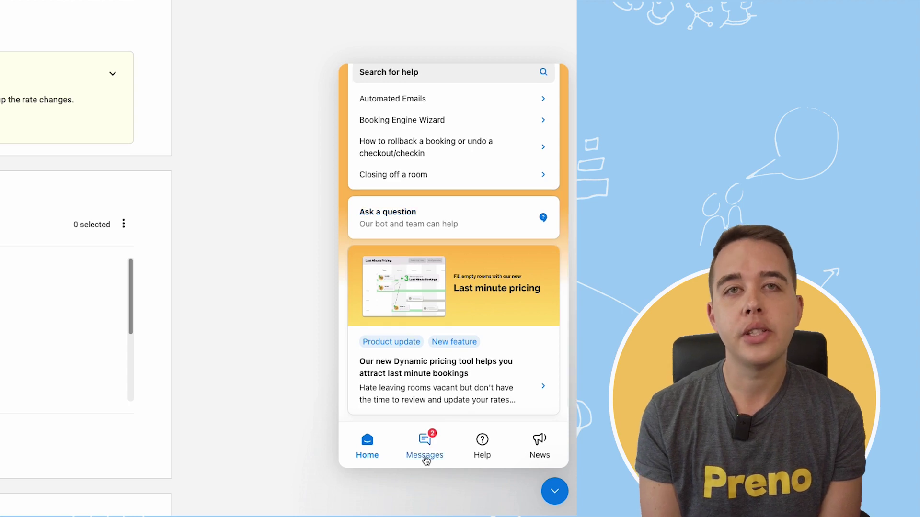
left_click(425, 458)
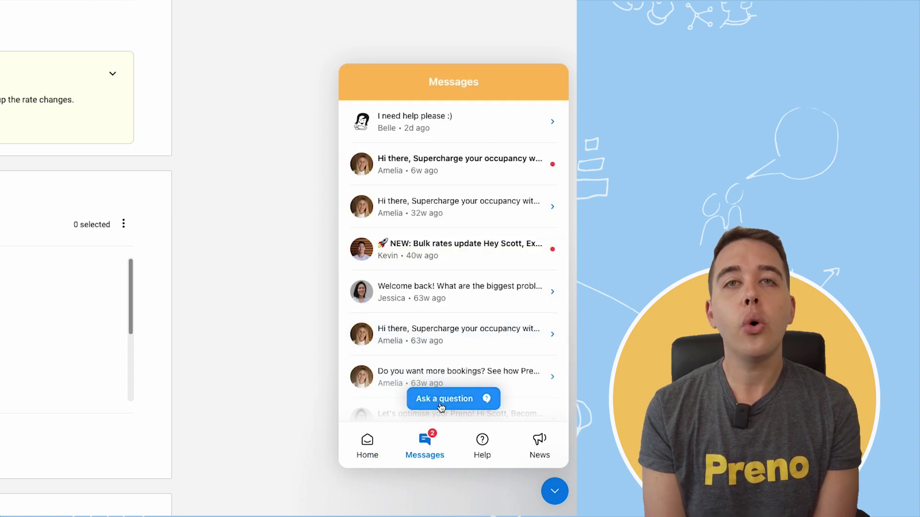
left_click(441, 400)
left_click(407, 451)
type("Can you help me ")
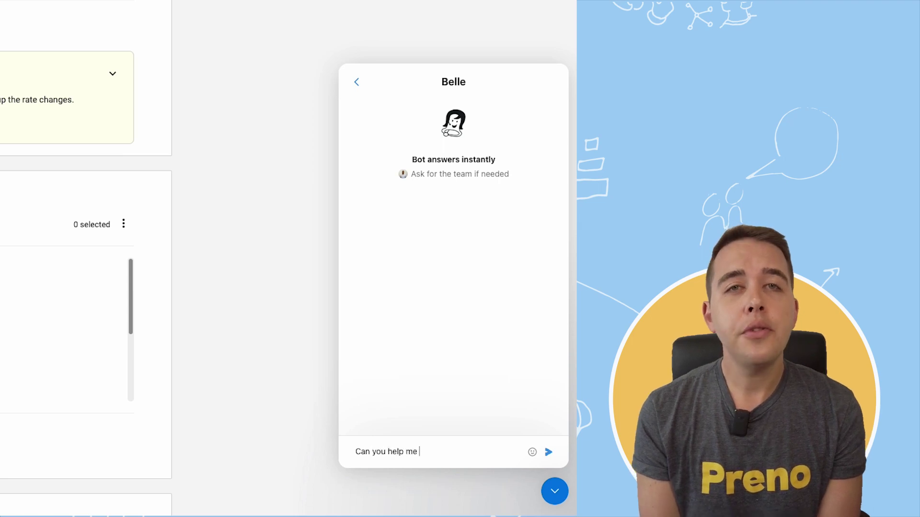
type("with surge pricing?")
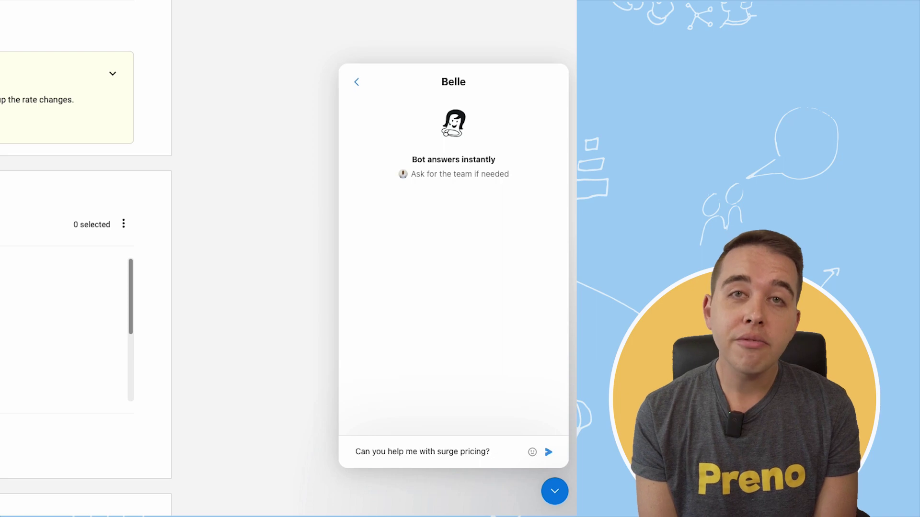
key("Return")
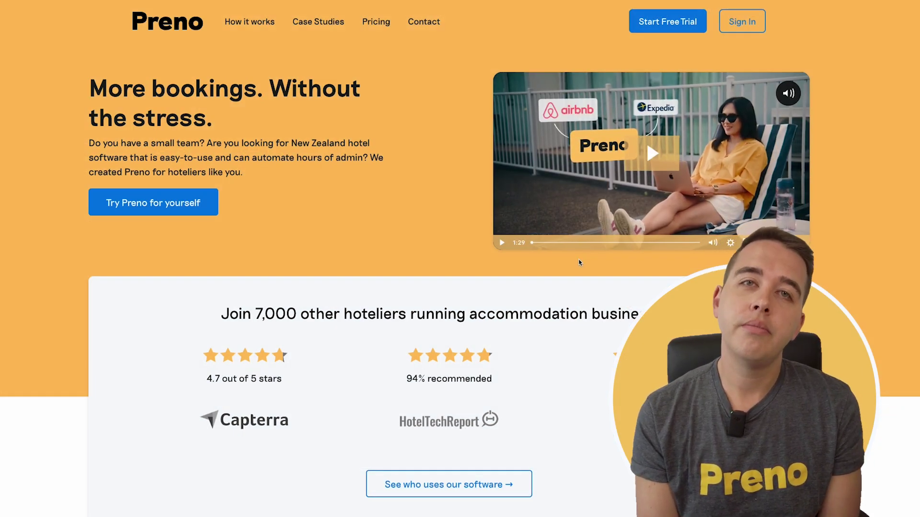
Open the free trial sign-up form from the Preno website
left_click(655, 24)
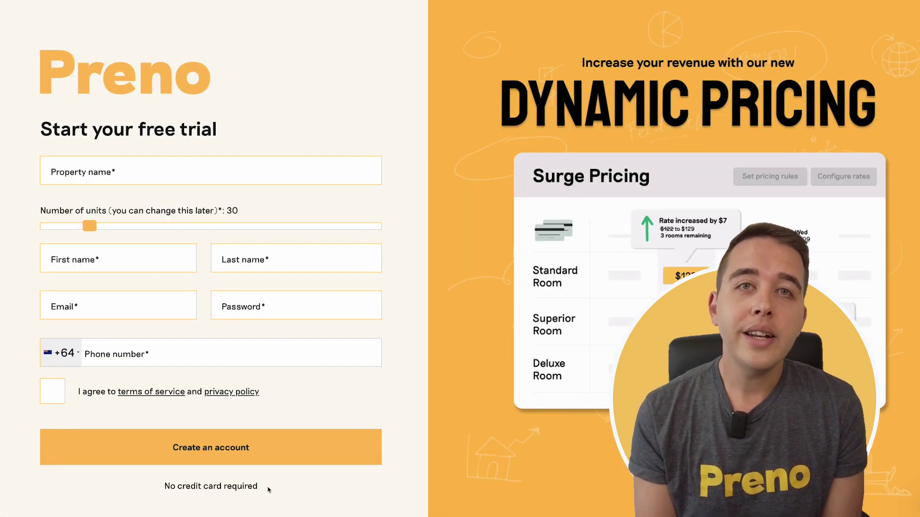